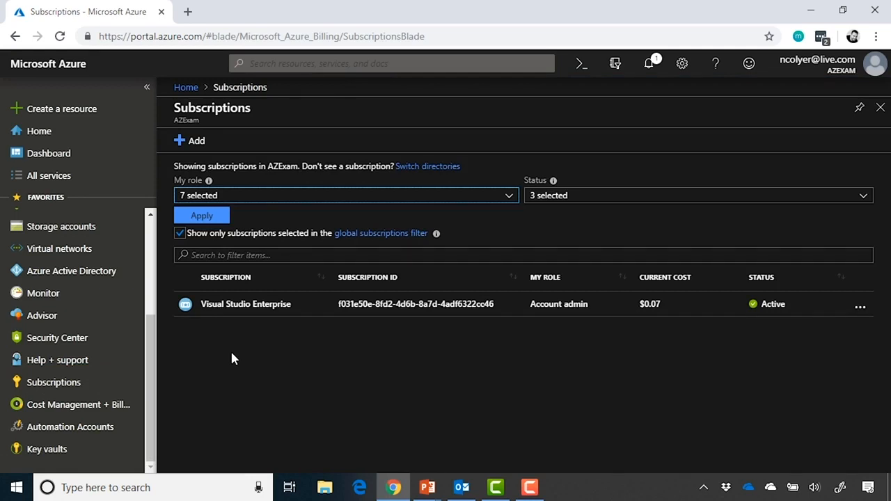
# - Open the policy compliance page of the Visual Studio Enterprise subscription
pyautogui.click(317, 317)
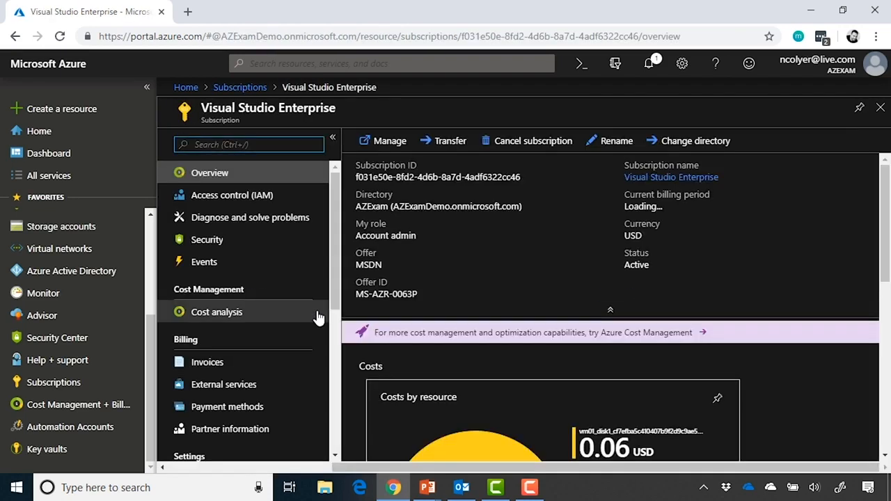
pyautogui.scroll(-3, 317, 317)
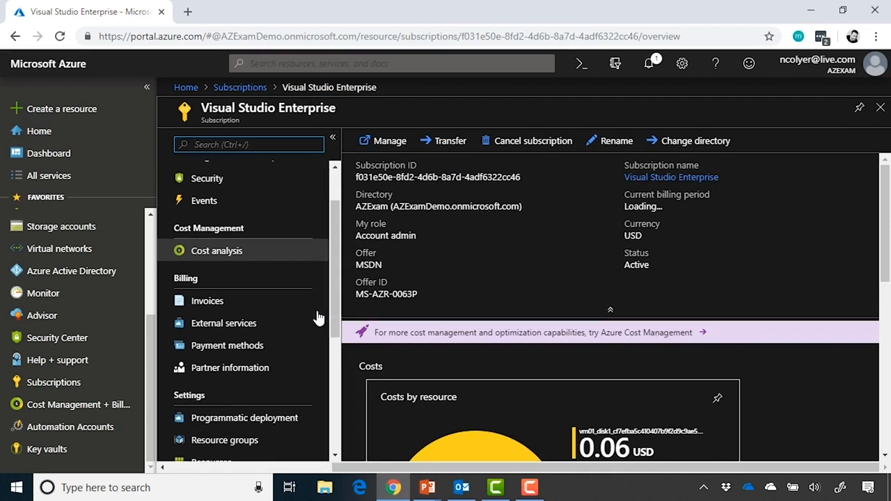
pyautogui.scroll(-2, 318, 316)
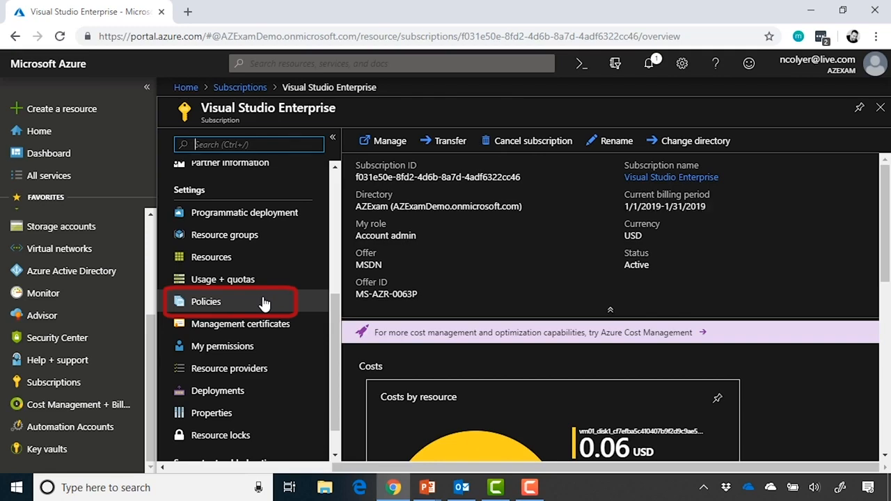
pyautogui.click(263, 301)
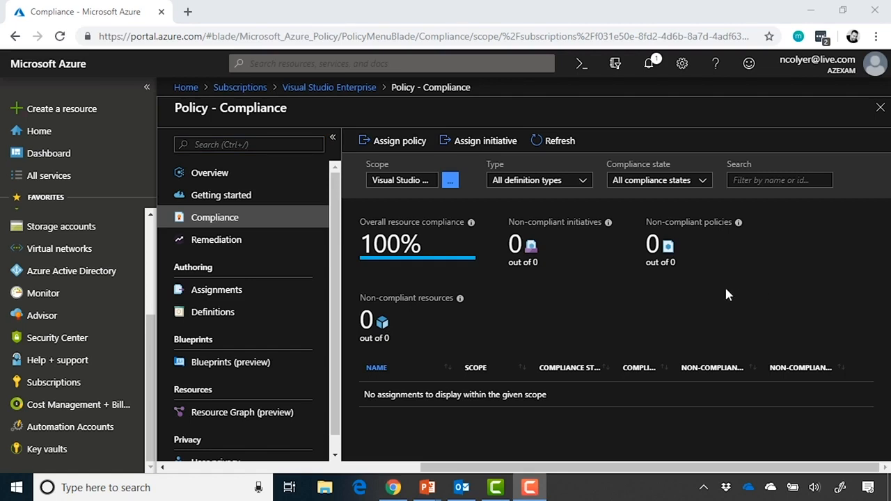
# - Start a new policy assignment for the subscription and open the list of available policy definitions
pyautogui.click(413, 148)
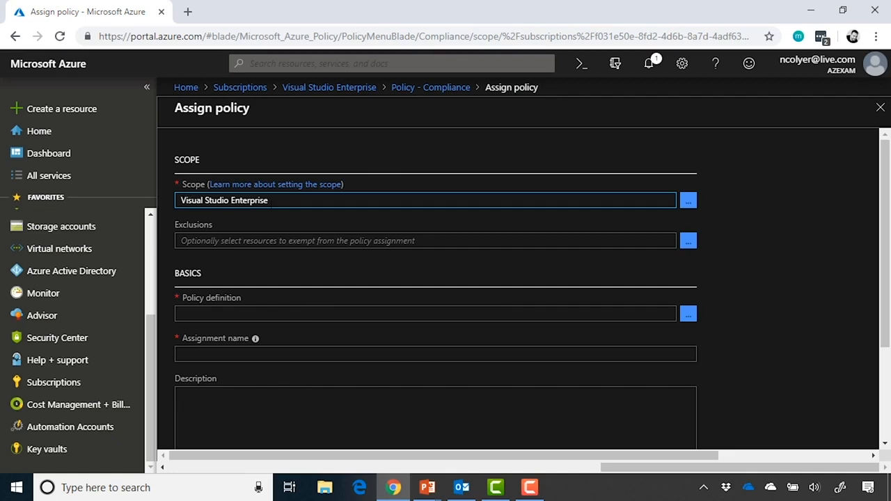
pyautogui.click(293, 235)
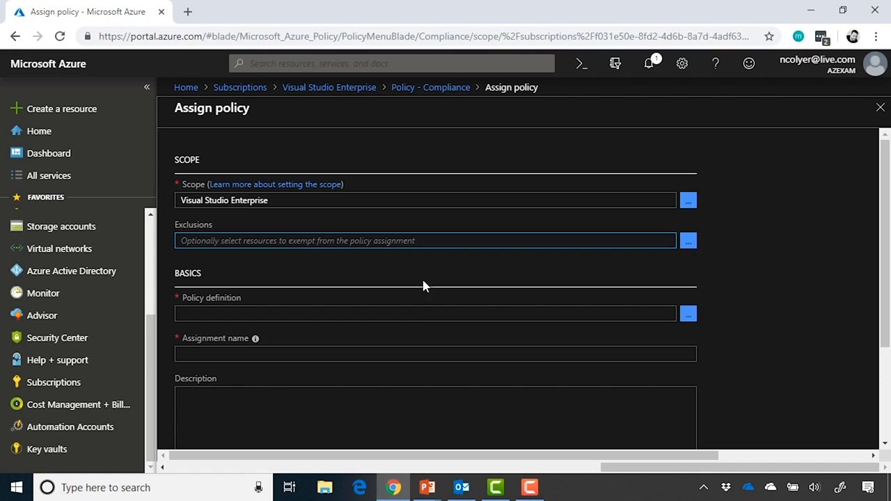
pyautogui.click(410, 314)
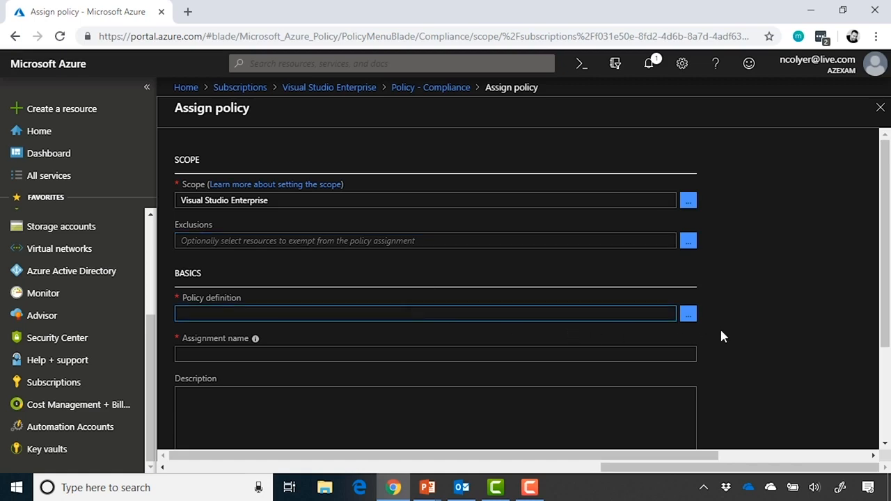
pyautogui.click(690, 314)
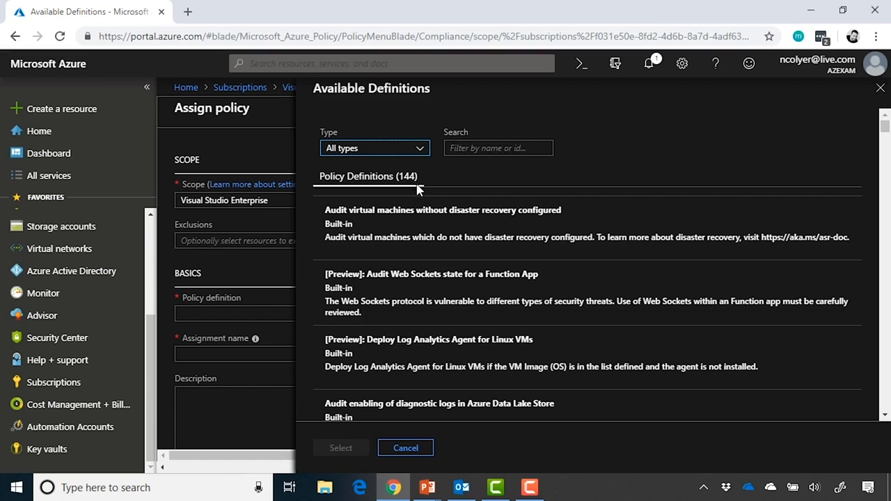
# - Look through the available policy definitions and their descriptions
pyautogui.scroll(-2, 576, 295)
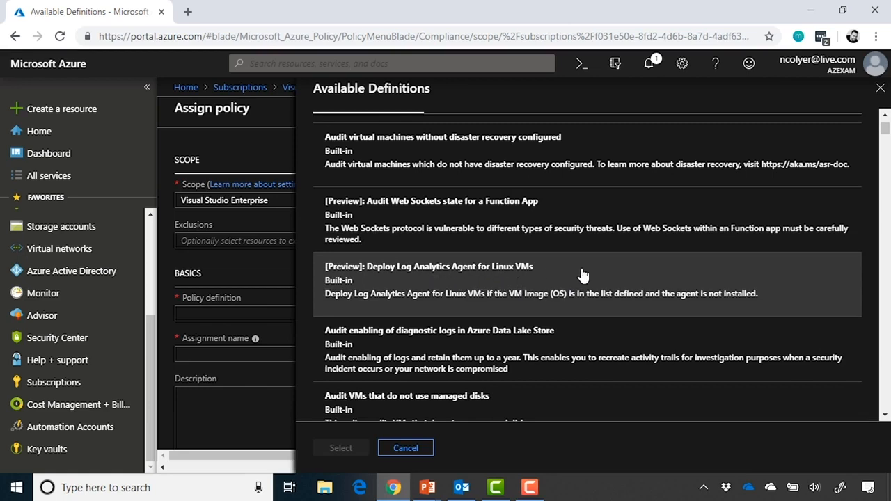
pyautogui.scroll(-1, 648, 268)
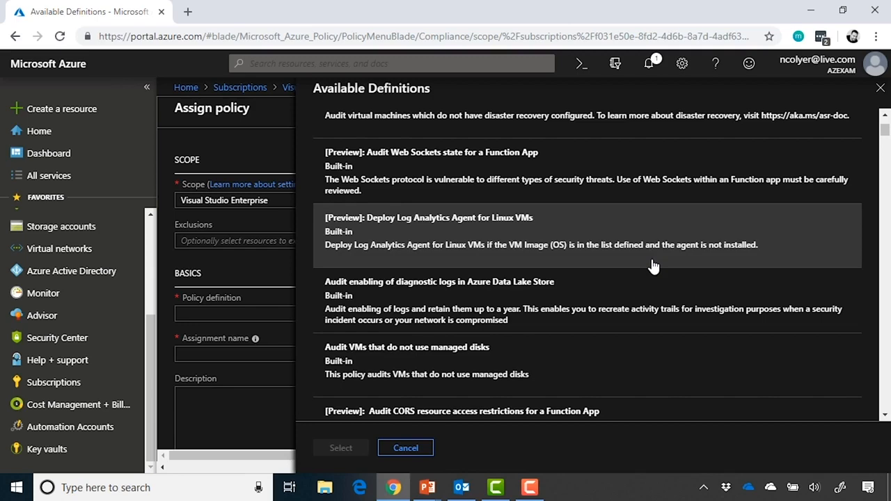
pyautogui.scroll(3, 654, 266)
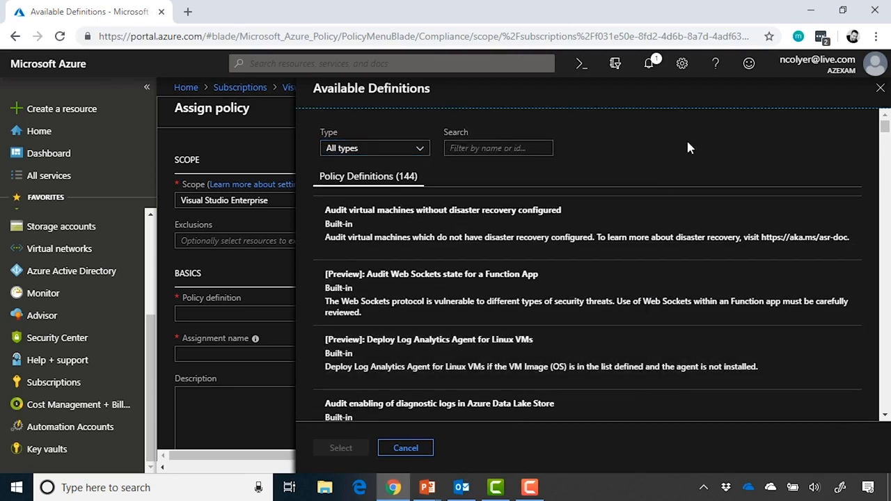
pyautogui.scroll(-4, 685, 209)
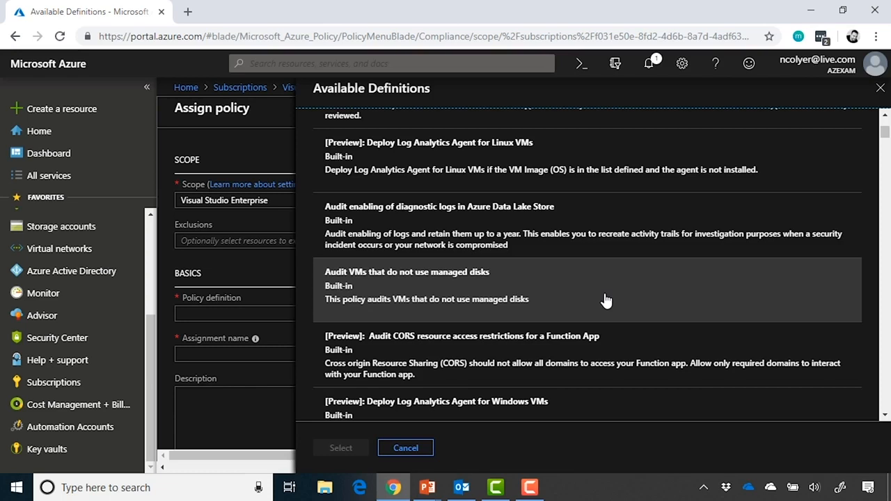
pyautogui.scroll(-1, 606, 300)
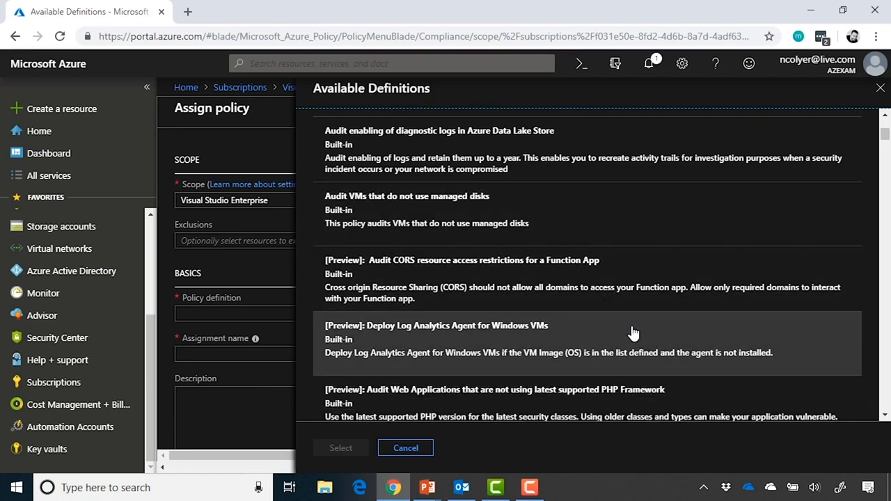
pyautogui.scroll(-3, 632, 333)
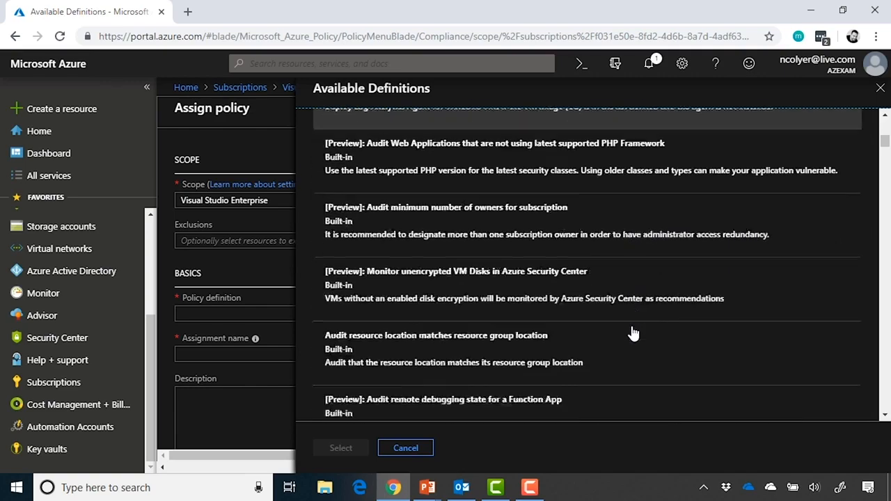
pyautogui.scroll(-4, 632, 334)
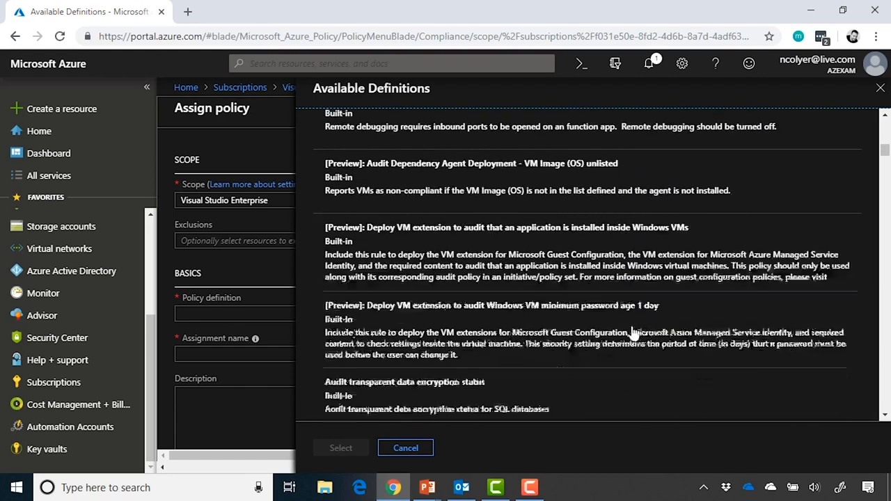
pyautogui.scroll(-2, 632, 334)
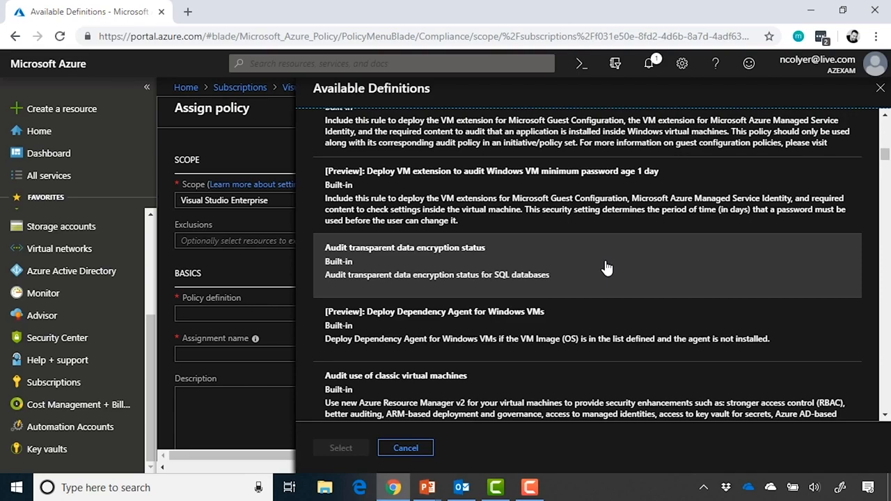
pyautogui.scroll(7, 606, 269)
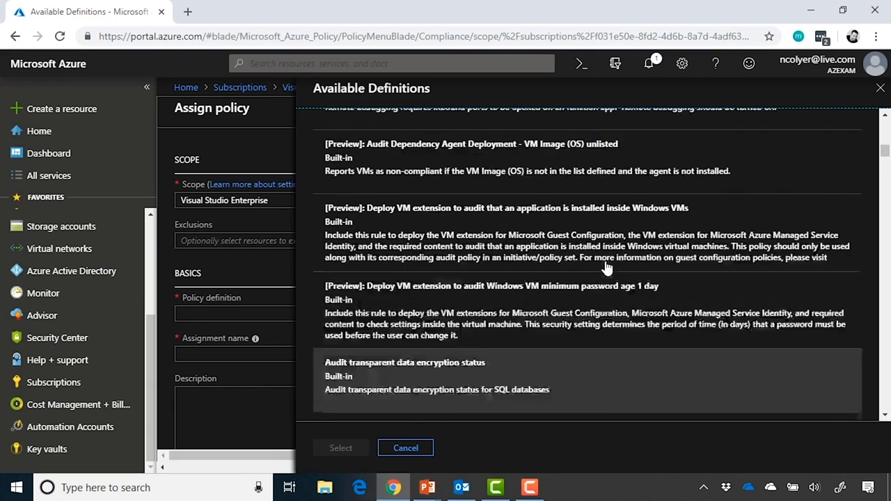
# - Filter the available definitions to the Built-in type and search for "allowed"
pyautogui.click(412, 149)
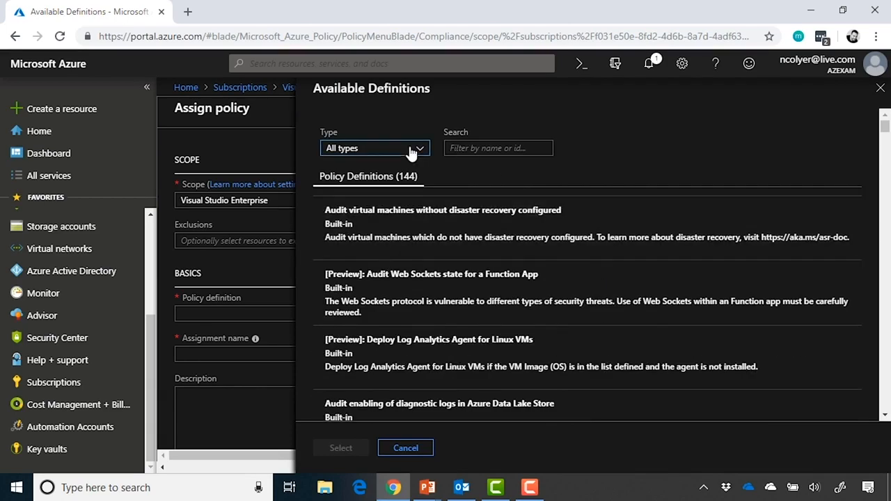
pyautogui.click(390, 200)
pyautogui.click(482, 147)
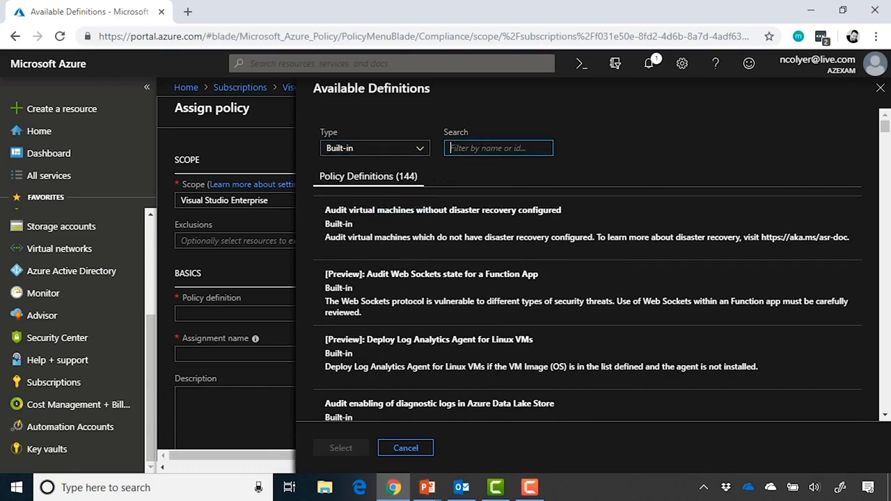
pyautogui.write('allowed')
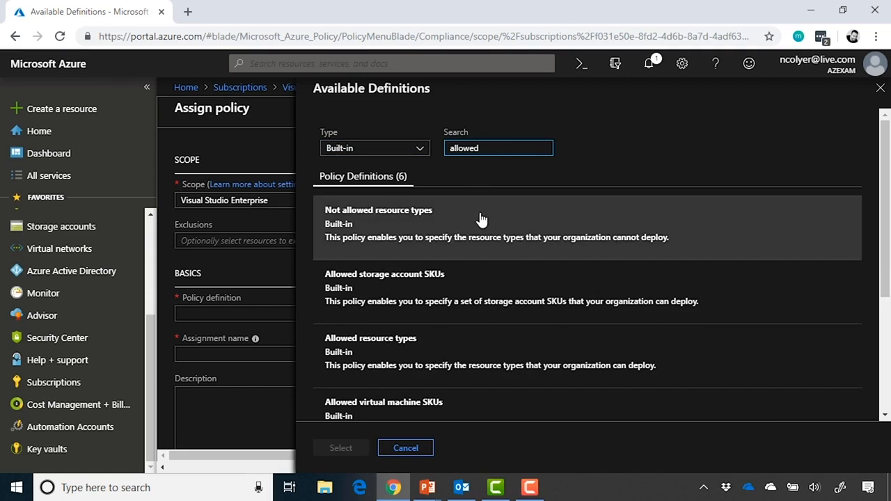
# - Choose "Allowed virtual machine SKUs" as the policy definition for the assignment
pyautogui.scroll(-1, 480, 213)
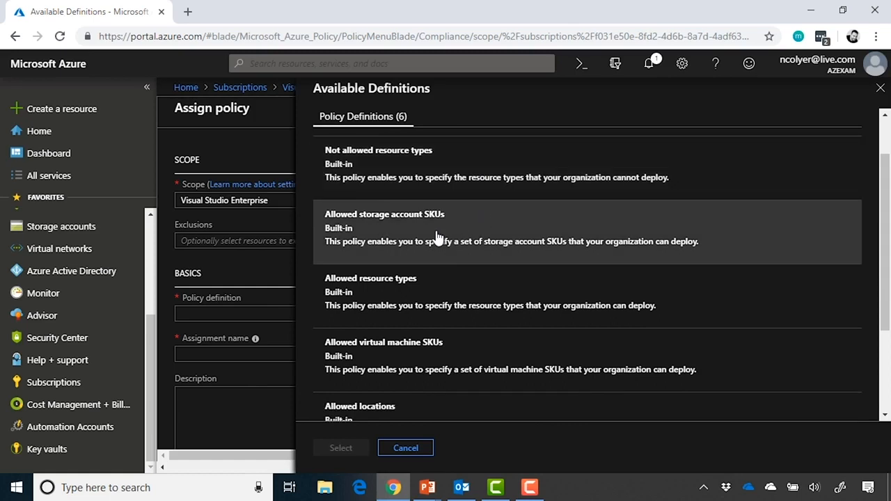
pyautogui.scroll(-1, 483, 243)
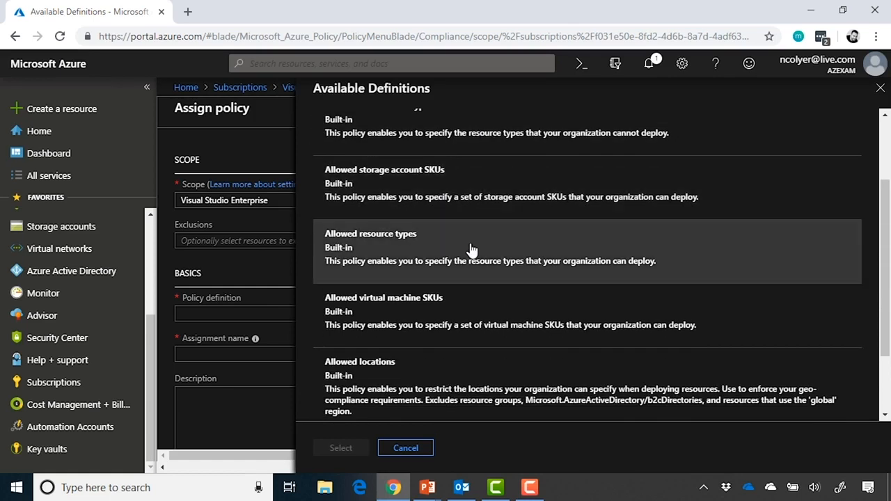
pyautogui.scroll(-1, 473, 250)
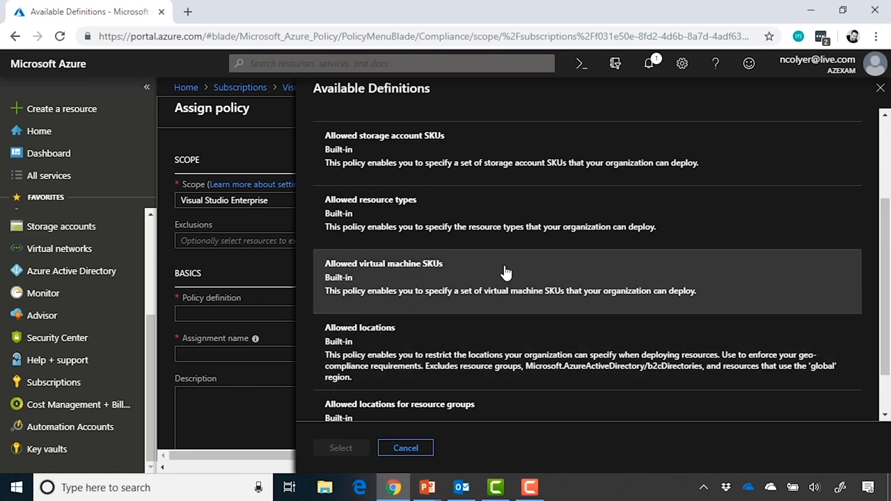
pyautogui.click(506, 271)
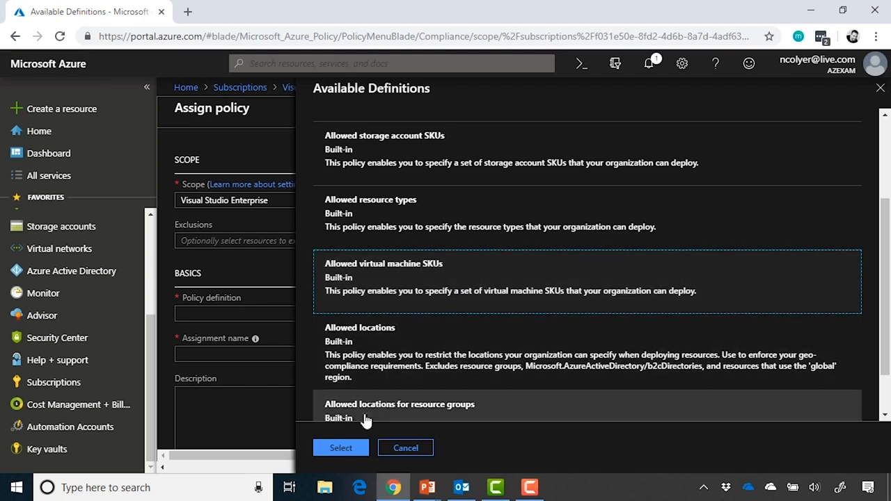
pyautogui.click(341, 449)
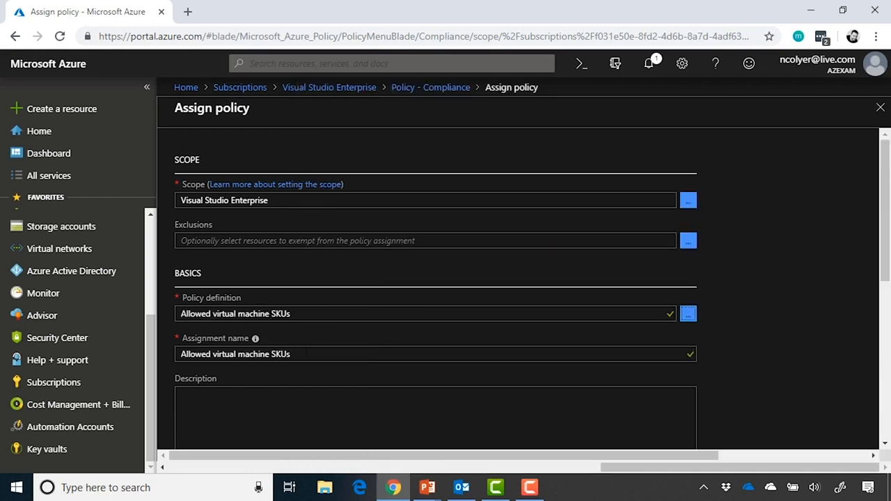
# - Set the assignment's Allowed SKUs parameter to Basic_A0, Basic_A1 and Basic_A2
pyautogui.click(307, 354)
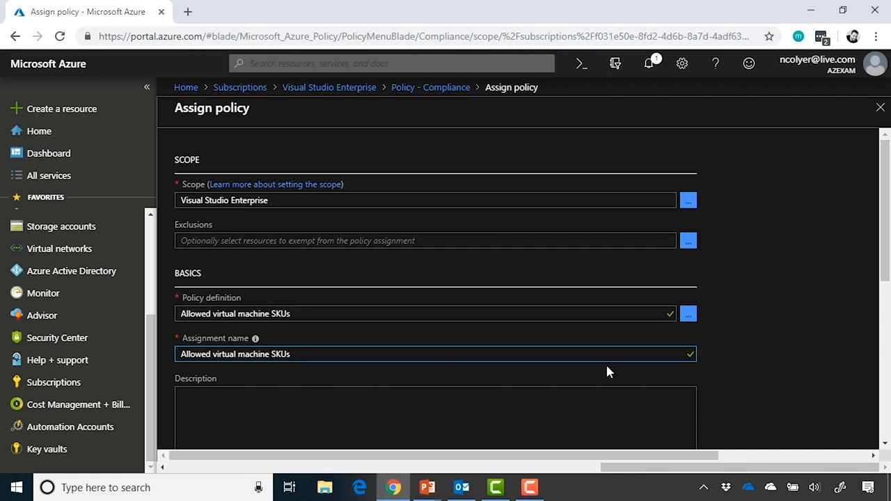
pyautogui.scroll(-3, 770, 355)
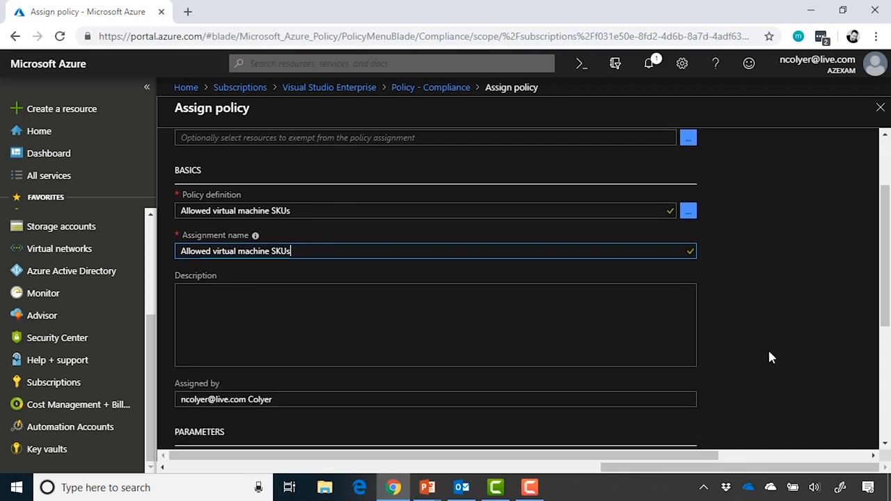
pyautogui.scroll(-3, 770, 357)
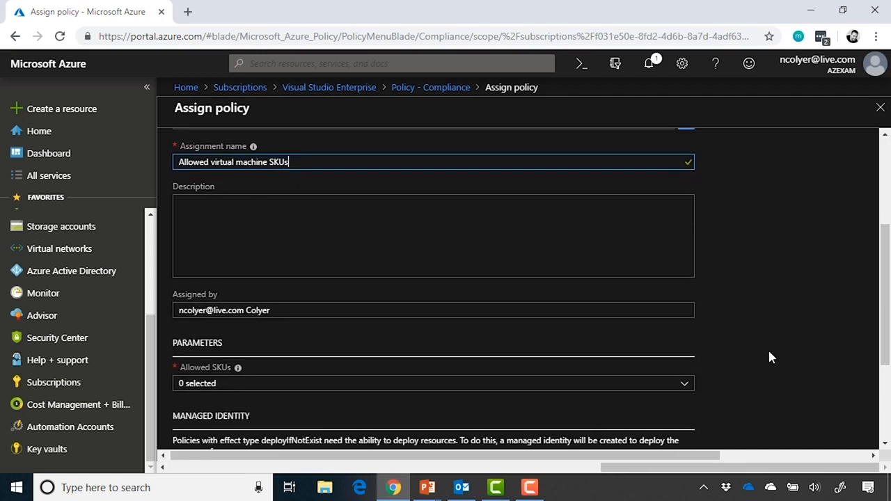
pyautogui.scroll(-3, 771, 358)
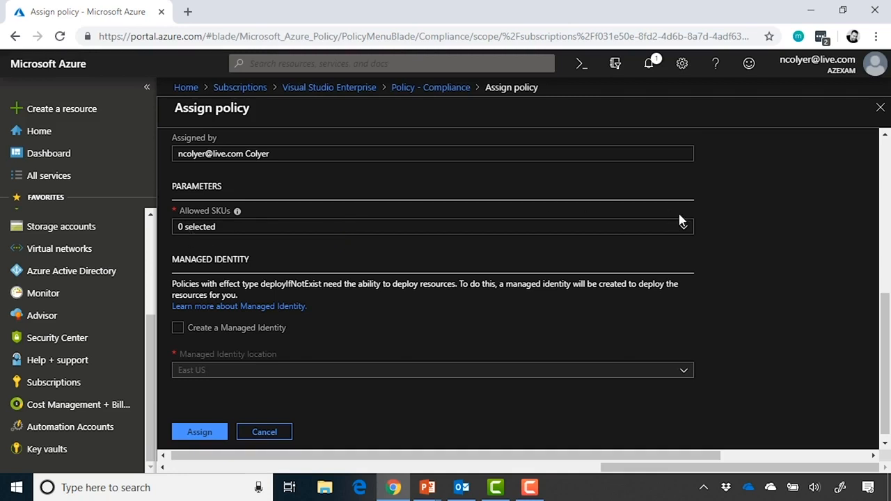
pyautogui.click(685, 228)
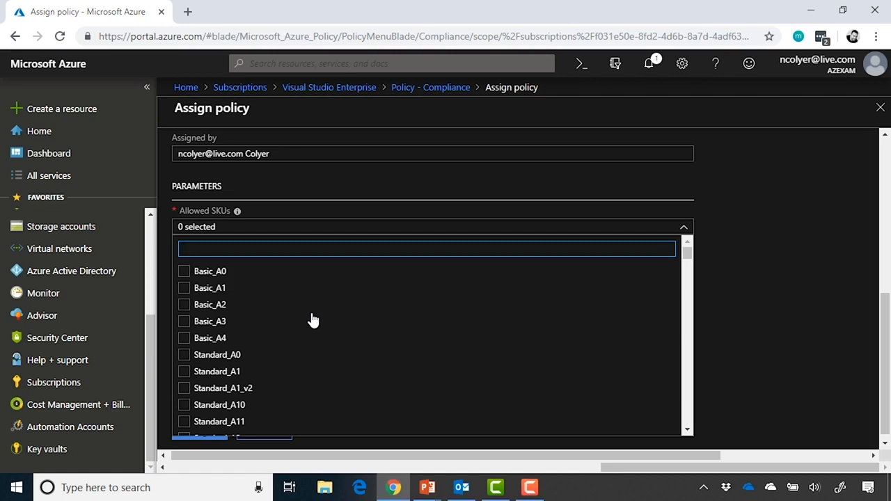
pyautogui.click(184, 271)
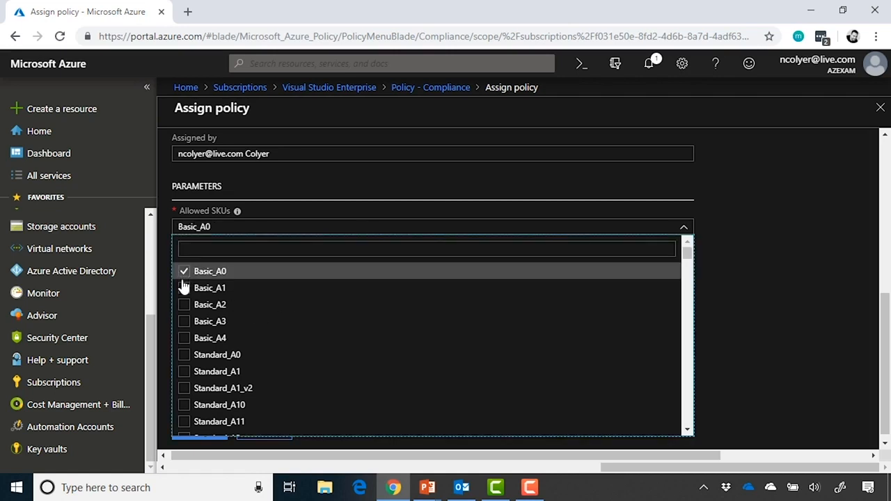
pyautogui.click(184, 288)
pyautogui.click(183, 305)
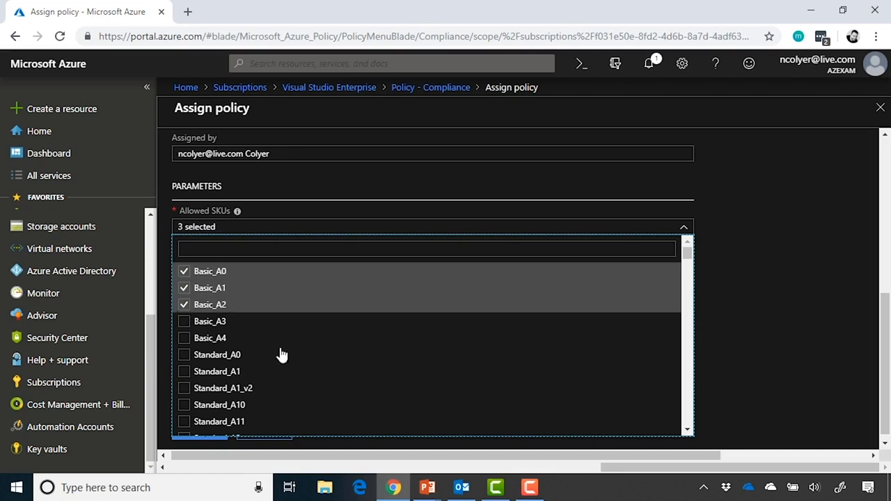
pyautogui.scroll(-2, 354, 366)
pyautogui.scroll(-6, 355, 367)
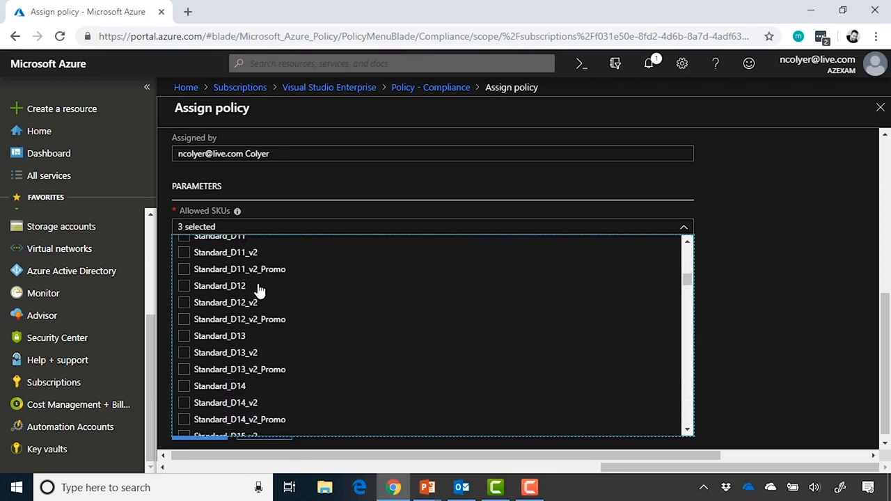
pyautogui.scroll(2, 258, 290)
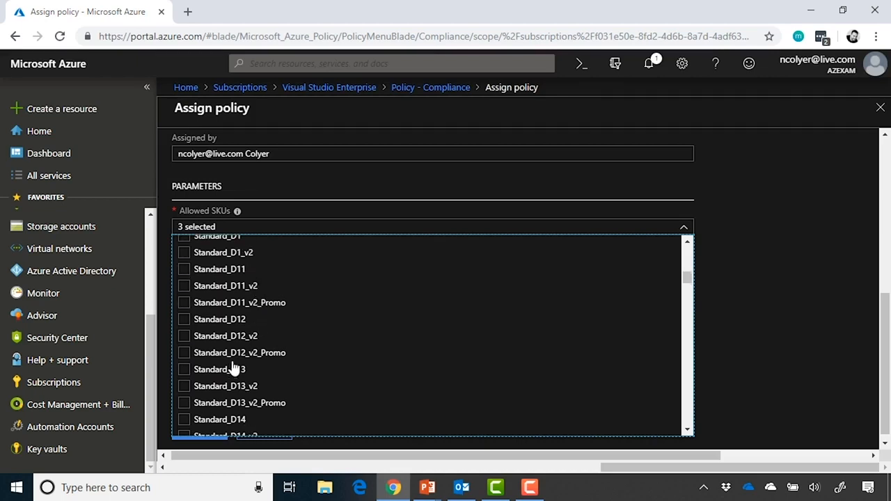
pyautogui.click(684, 227)
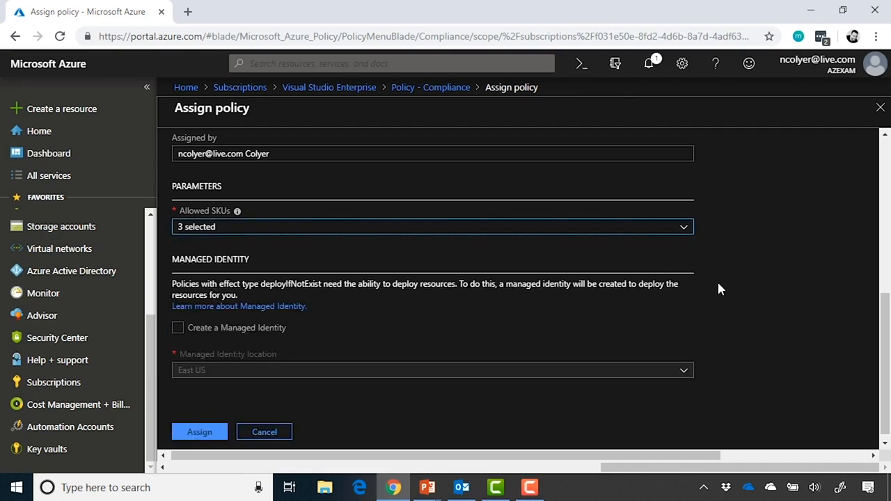
# - Submit the Allowed virtual machine SKUs policy assignment for the subscription without creating a managed identity
pyautogui.scroll(-1, 719, 289)
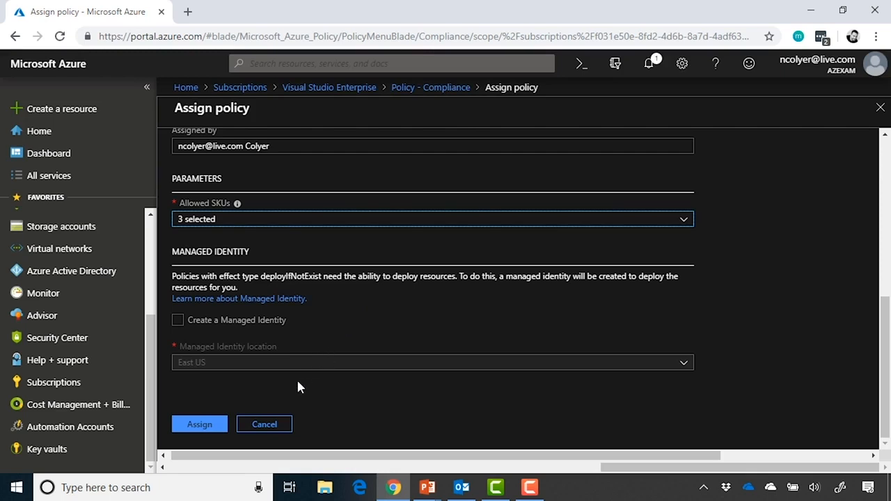
pyautogui.click(205, 427)
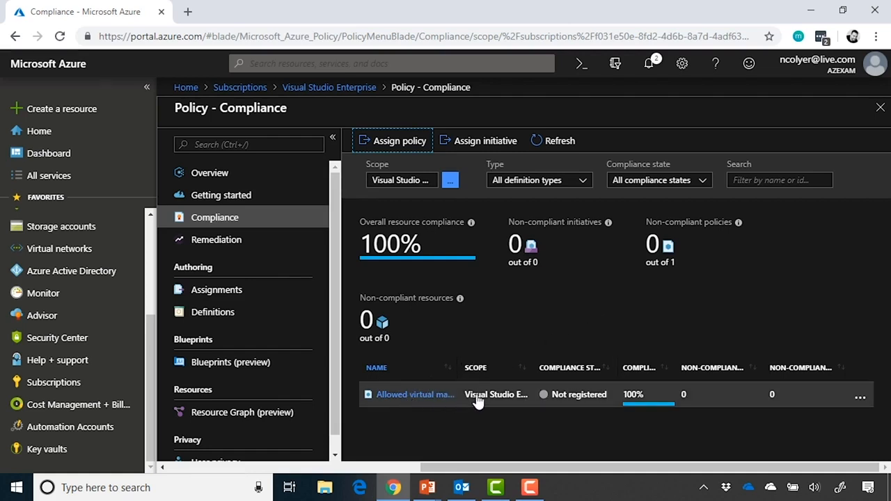
pyautogui.click(862, 398)
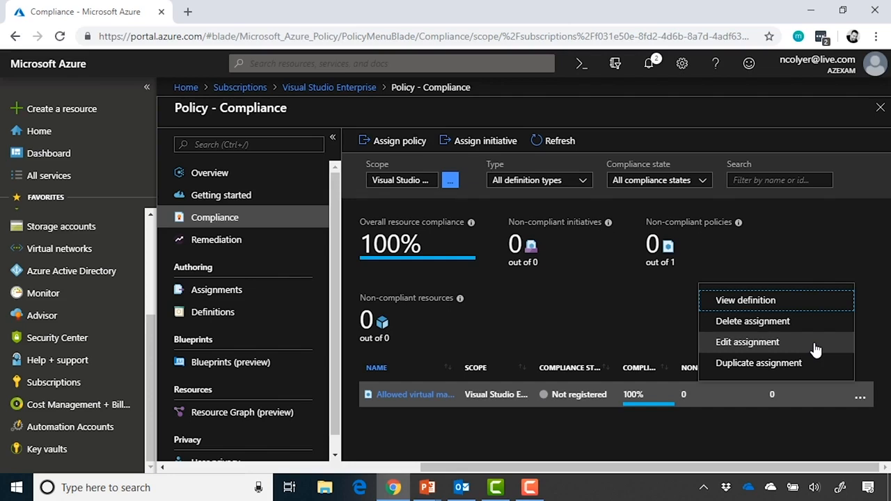
pyautogui.click(864, 266)
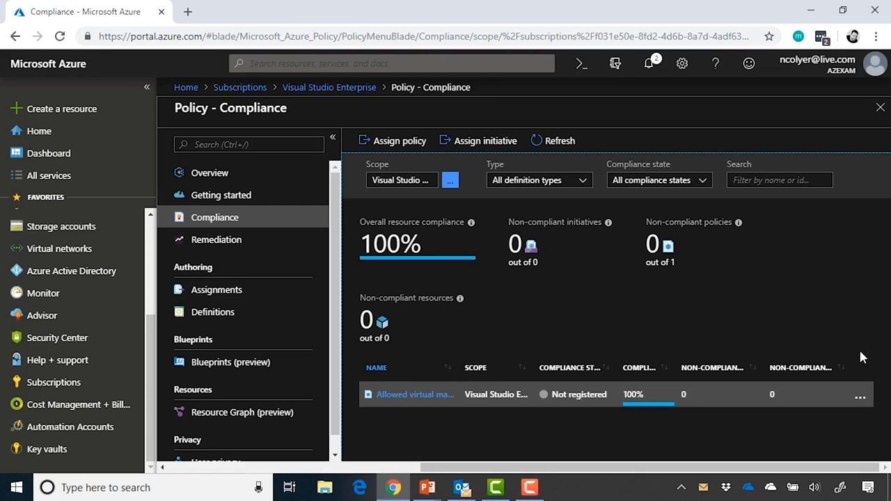
# - Delete the Allowed virtual machine SKUs policy assignment from the Visual Studio Enterprise subscription and confirm the deletion
pyautogui.click(860, 399)
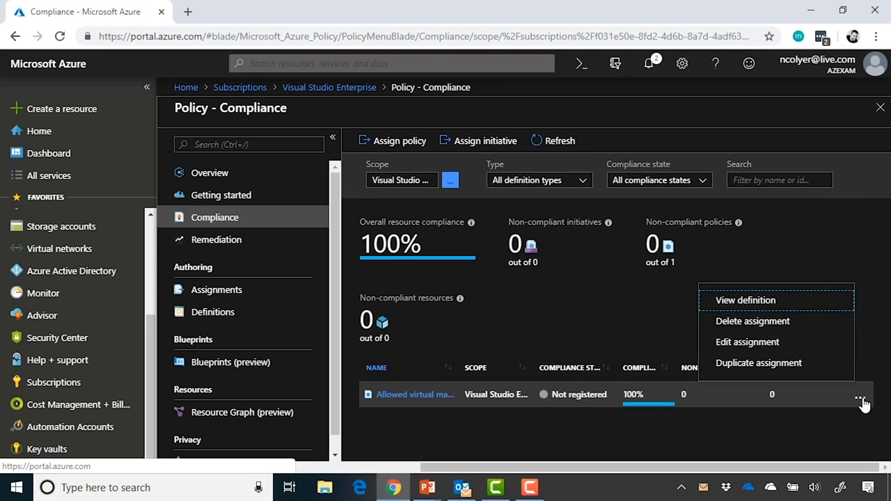
pyautogui.click(841, 324)
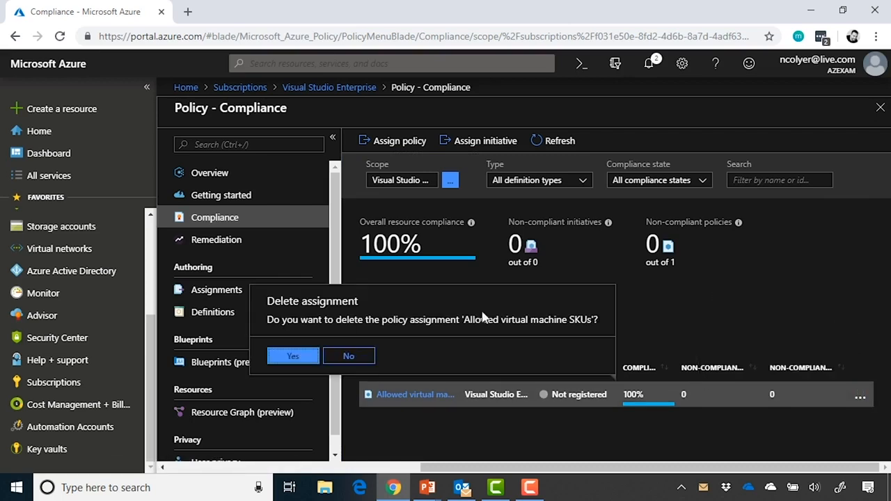
pyautogui.click(293, 357)
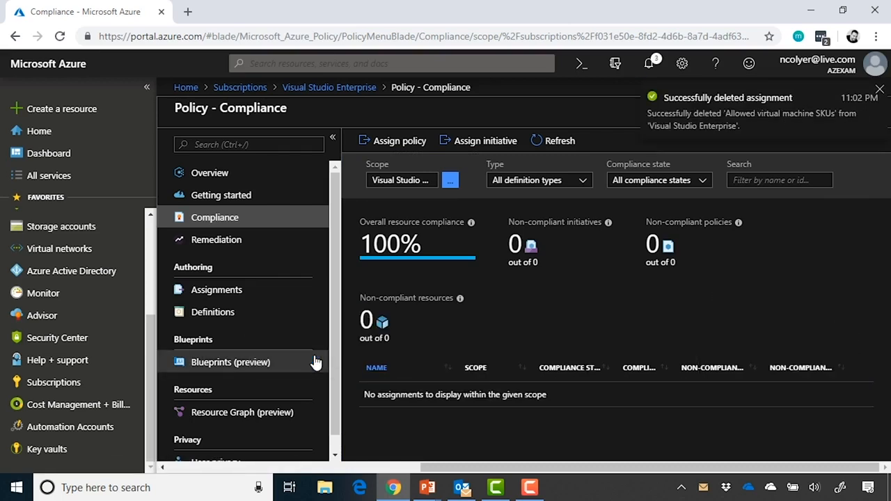